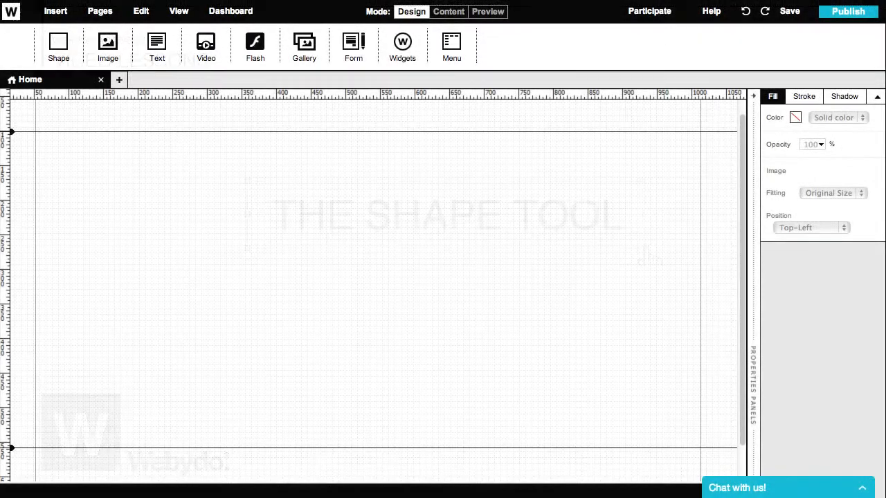
Place a new 50×50 square shape on the Home page canvas and select it
{"action": "left_click", "coordinate": [61, 47]}
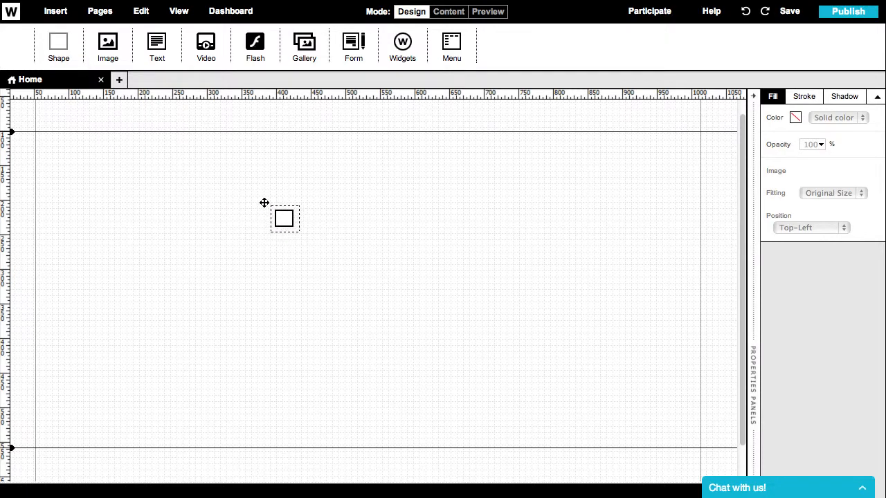
{"action": "left_click", "coordinate": [333, 207]}
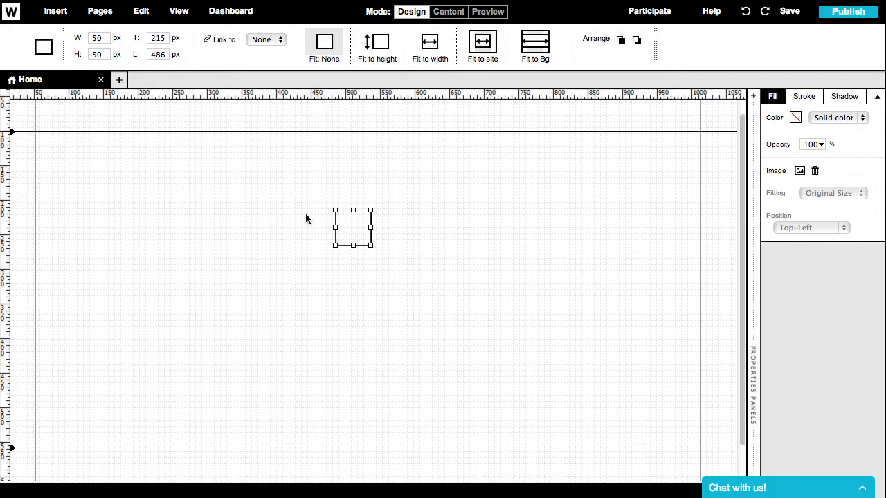
{"action": "left_click", "coordinate": [307, 218]}
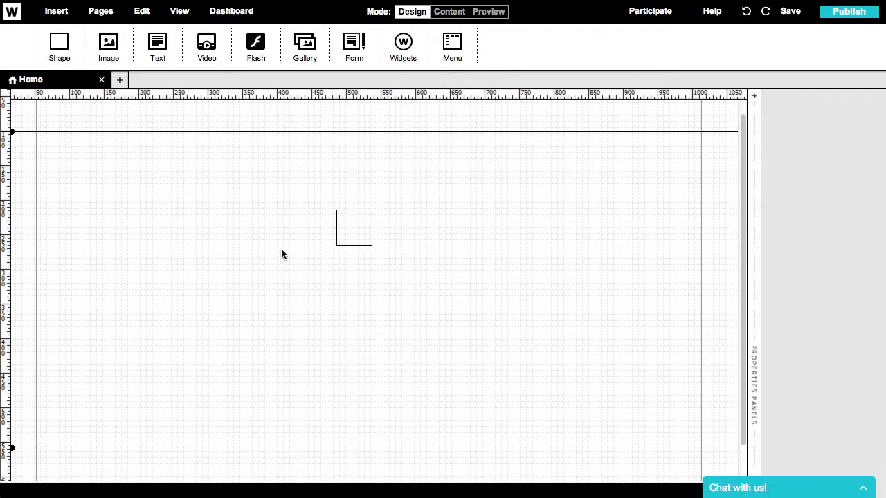
{"action": "left_click", "coordinate": [364, 235]}
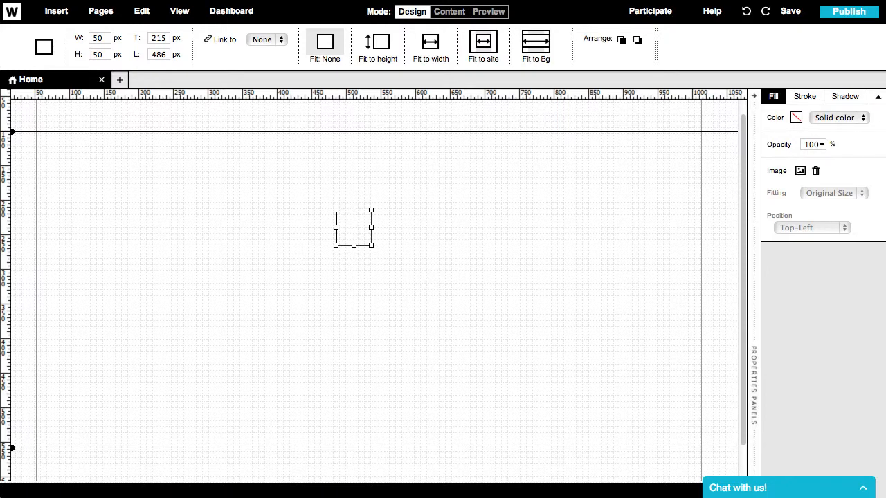
Give the square a solid bright blue-cyan fill from the colour chooser
{"action": "left_click", "coordinate": [796, 118]}
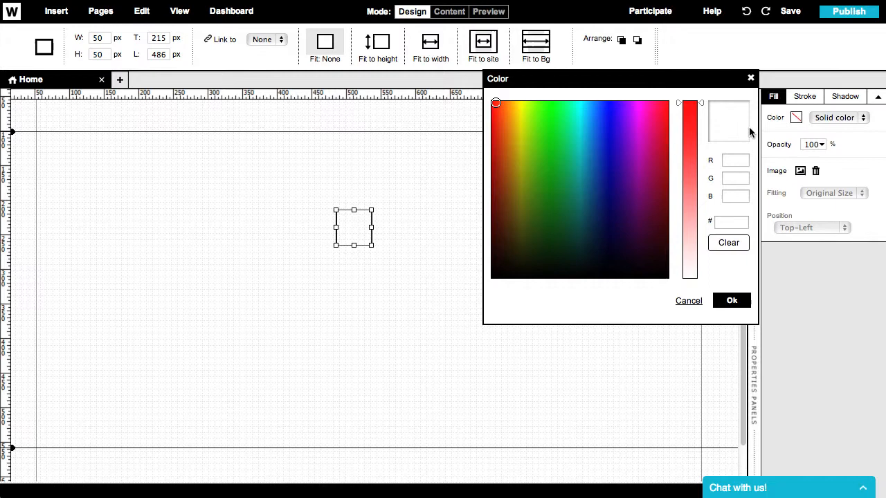
{"action": "left_click_drag", "start_coordinate": [623, 148], "coordinate": [563, 177]}
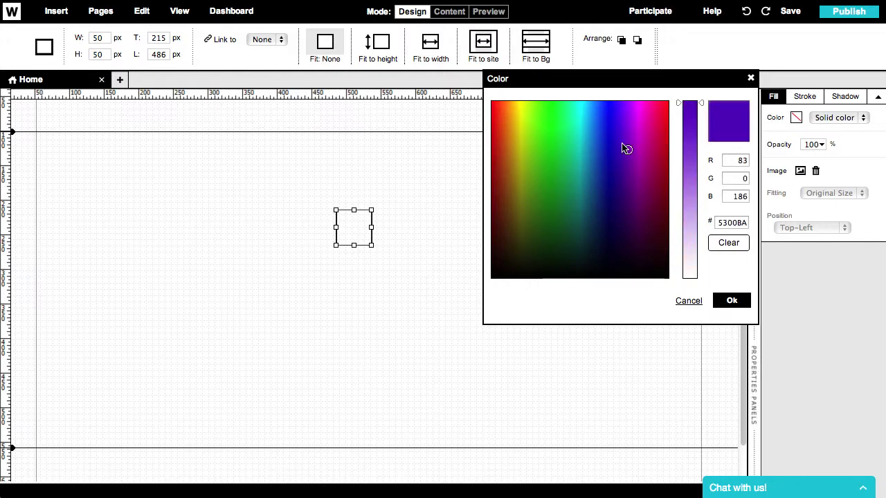
{"action": "left_click", "coordinate": [602, 234]}
{"action": "double_click", "coordinate": [723, 223]}
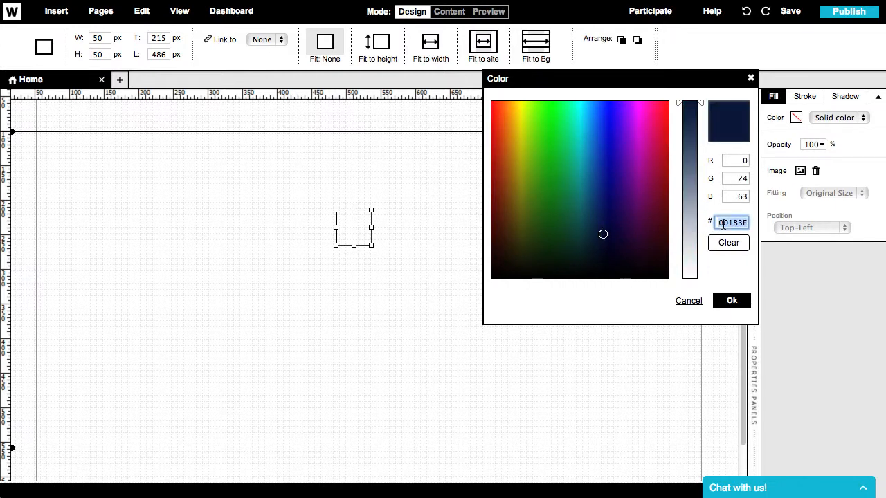
{"action": "type", "text": "02B5C5"}
{"action": "left_click", "coordinate": [731, 300]}
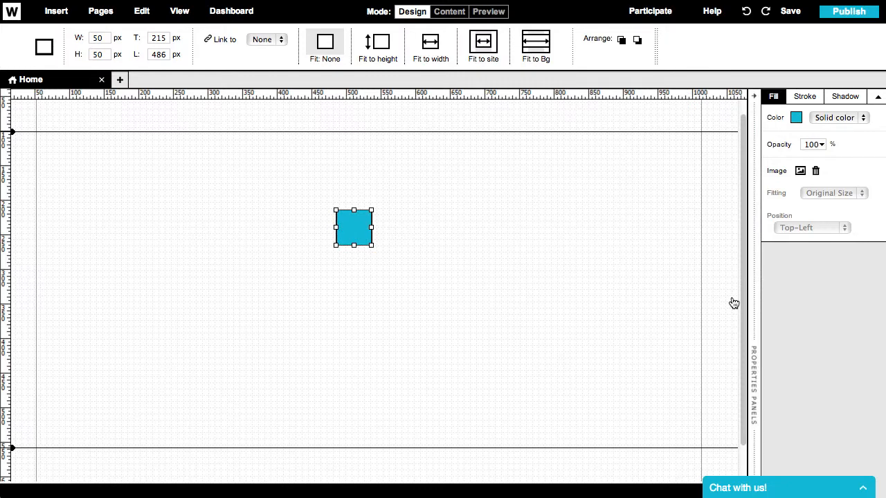
{"action": "left_click", "coordinate": [822, 145]}
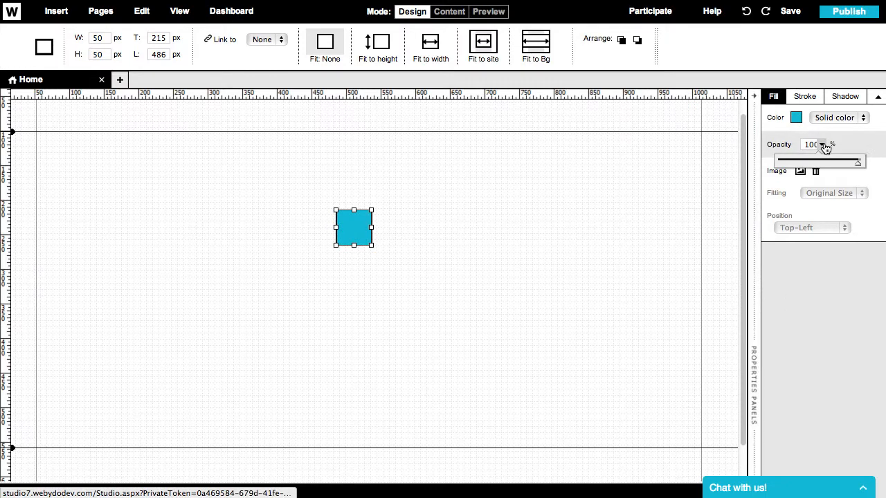
{"action": "left_click_drag", "start_coordinate": [857, 164], "coordinate": [858, 165]}
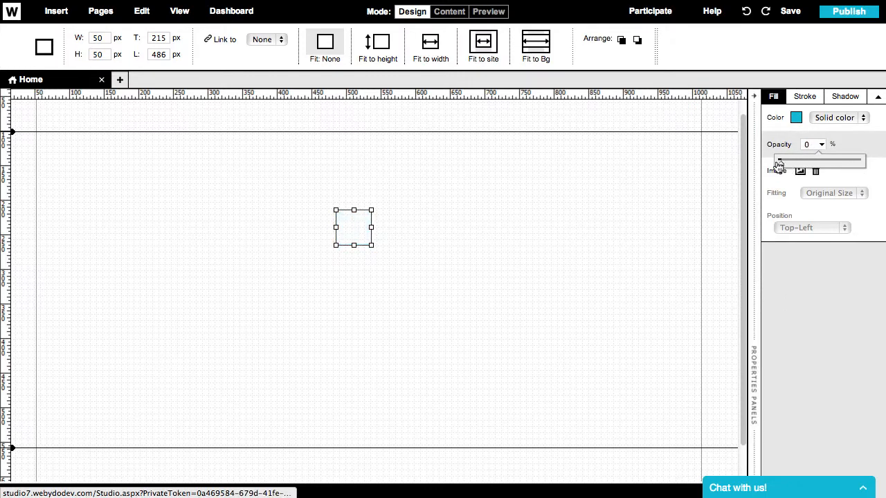
{"action": "left_click", "coordinate": [388, 220]}
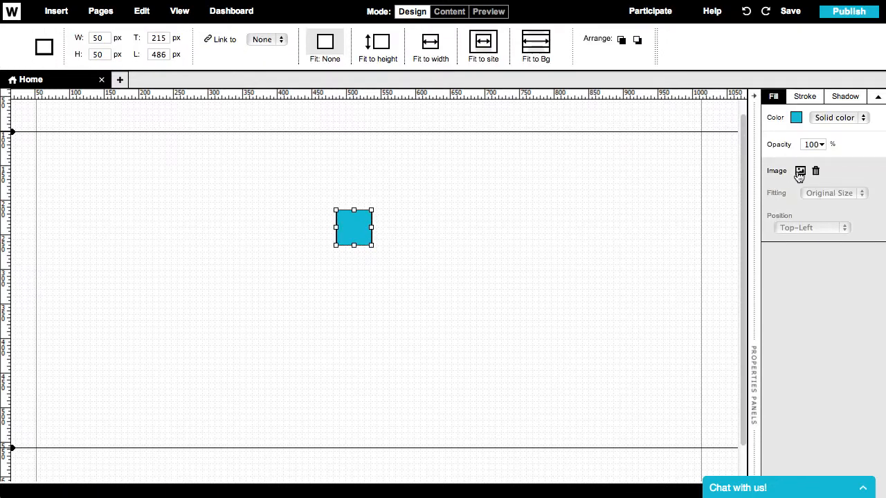
{"action": "left_click", "coordinate": [800, 171]}
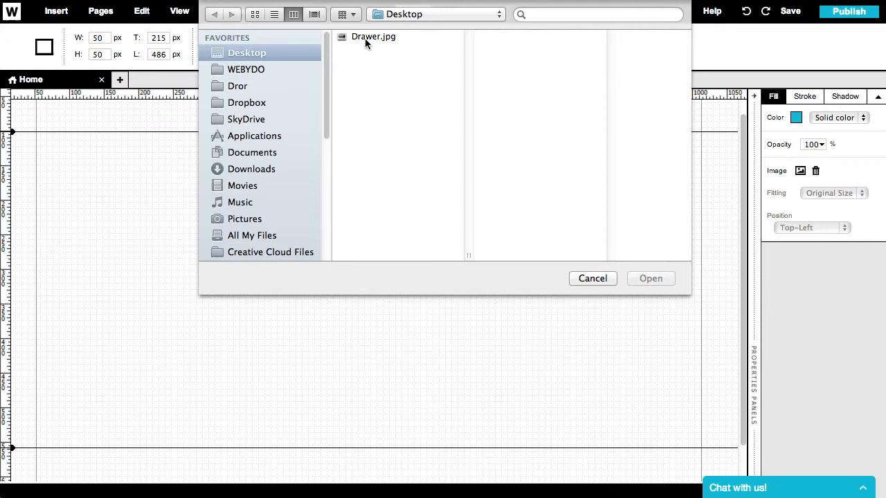
{"action": "left_click", "coordinate": [368, 40]}
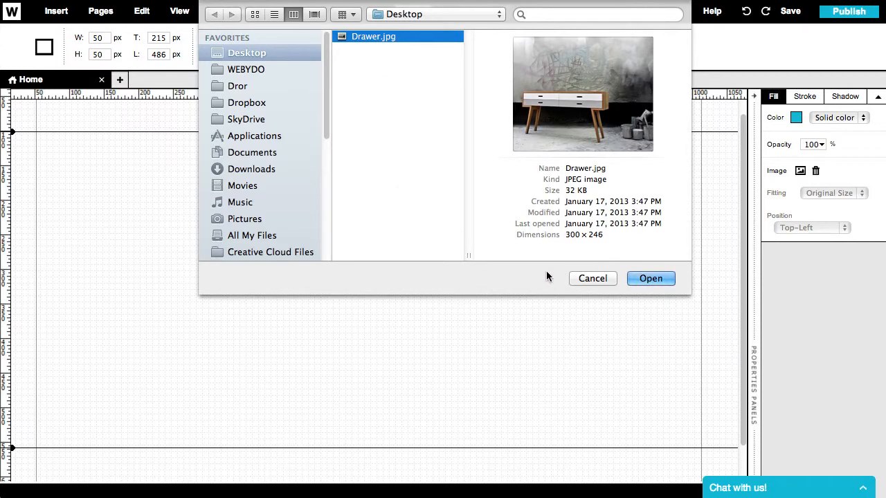
{"action": "left_click", "coordinate": [583, 277]}
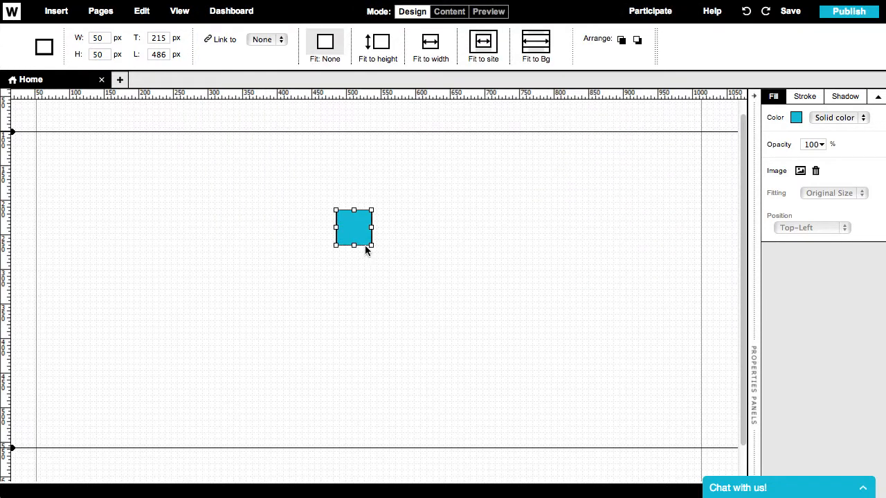
Enlarge the square to about 232 by 239, move it up and left, keep a solid border type
{"action": "left_click_drag", "start_coordinate": [372, 244], "coordinate": [496, 376]}
{"action": "left_click_drag", "start_coordinate": [453, 325], "coordinate": [405, 290]}
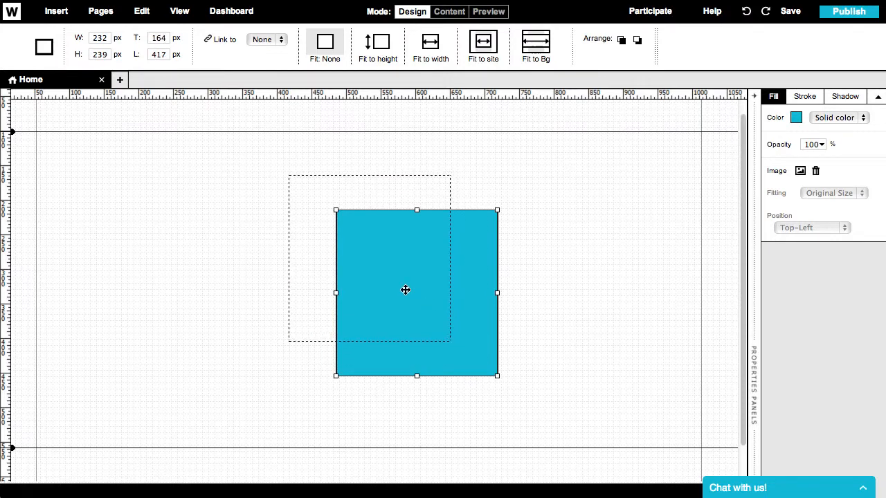
{"action": "left_click", "coordinate": [804, 96]}
{"action": "left_click", "coordinate": [824, 118]}
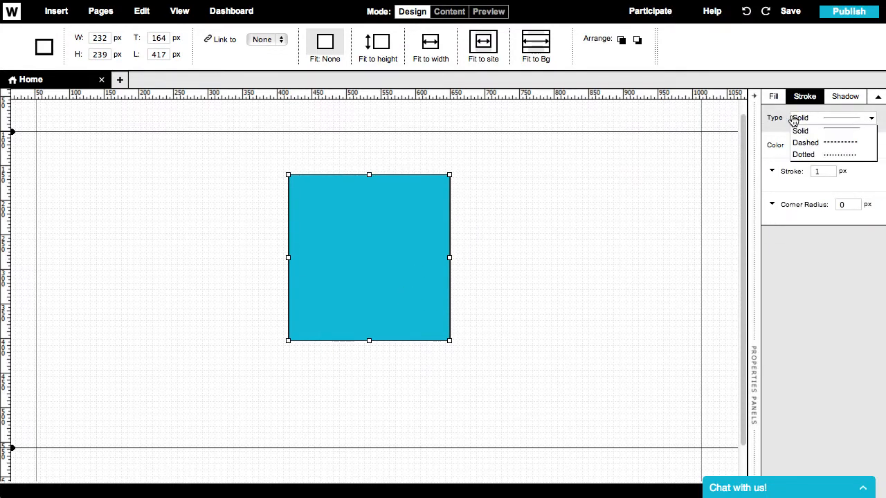
{"action": "left_click", "coordinate": [800, 131]}
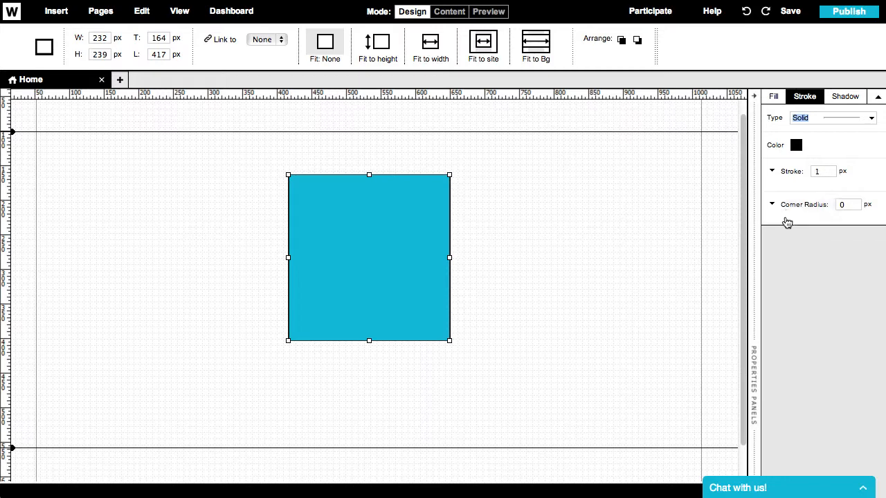
Try a 20 px border on all sides, then set the border width back to 0
{"action": "left_click", "coordinate": [772, 171]}
{"action": "left_click", "coordinate": [820, 171]}
{"action": "key", "text": "BackSpace"}
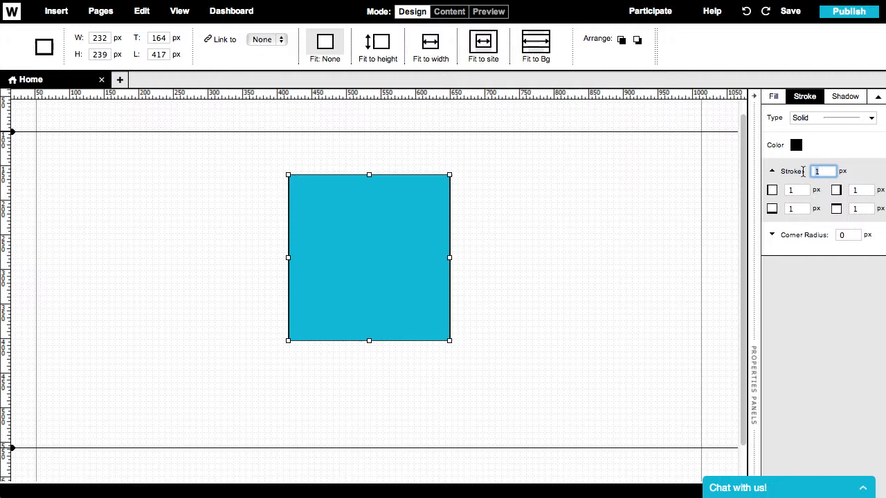
{"action": "type", "text": "20"}
{"action": "key", "text": "Return"}
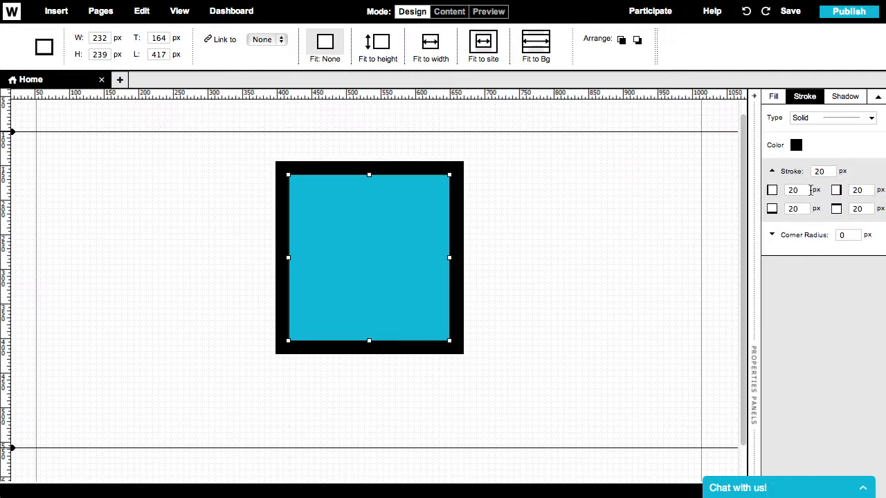
{"action": "left_click", "coordinate": [792, 189]}
{"action": "type", "text": "0"}
{"action": "key", "text": "Return"}
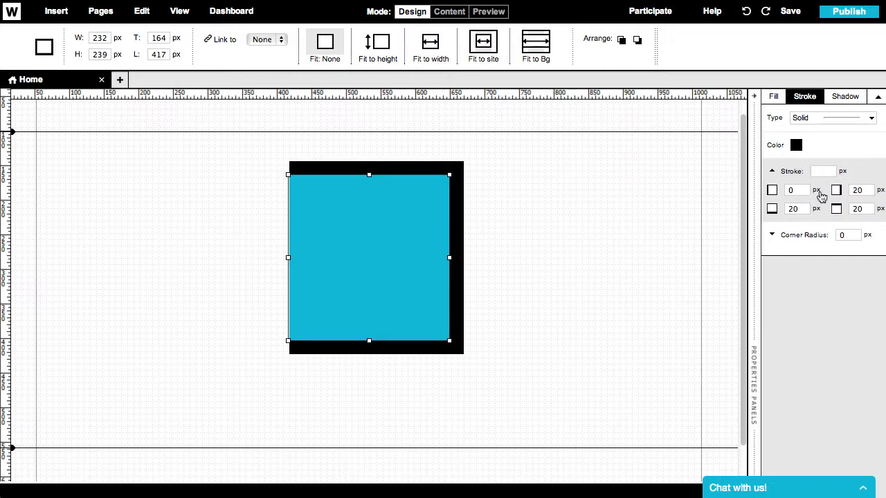
{"action": "left_click", "coordinate": [822, 171]}
{"action": "type", "text": "0"}
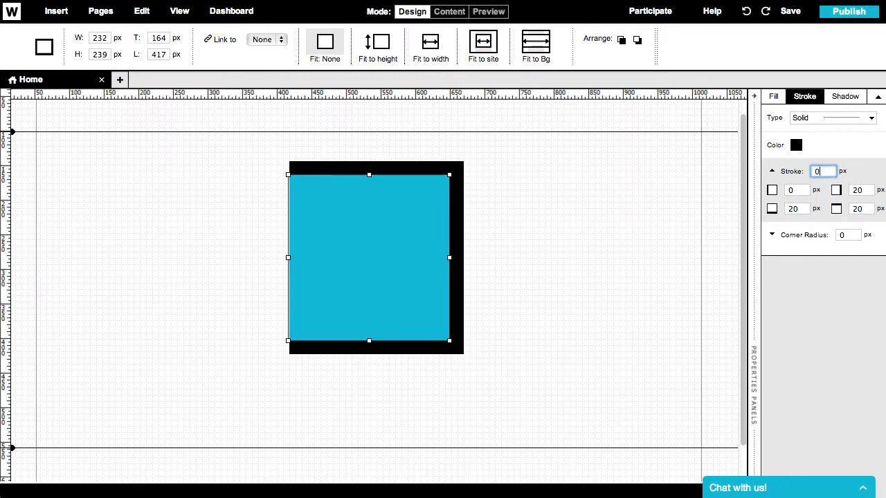
{"action": "key", "text": "Return"}
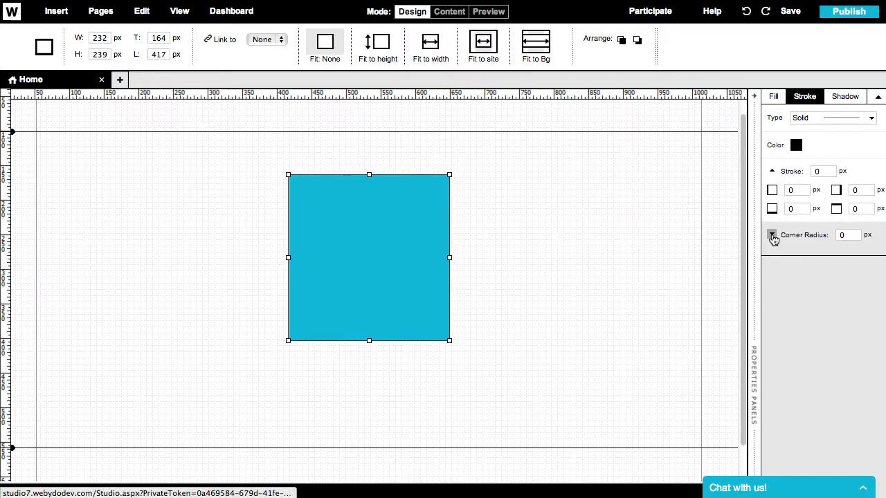
Round all corners by 20, then make the top-left 50 and the bottom-right 0
{"action": "left_click", "coordinate": [772, 234]}
{"action": "left_click", "coordinate": [840, 234]}
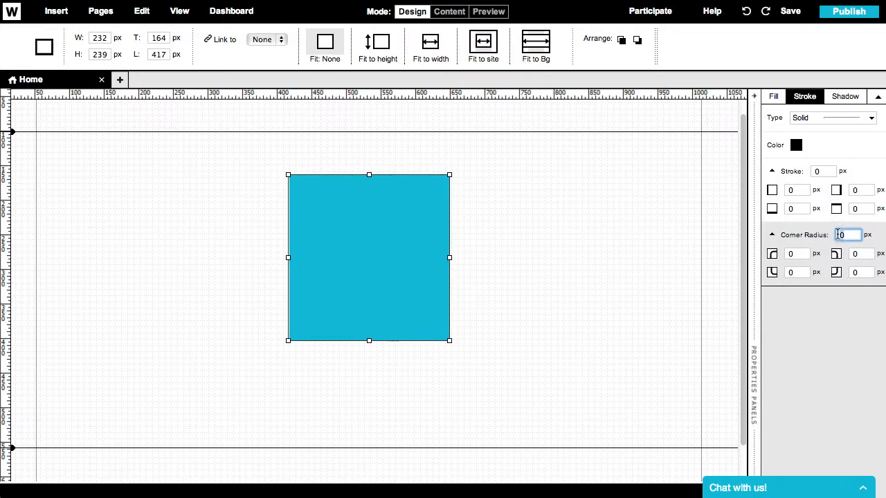
{"action": "type", "text": "20"}
{"action": "key", "text": "Return"}
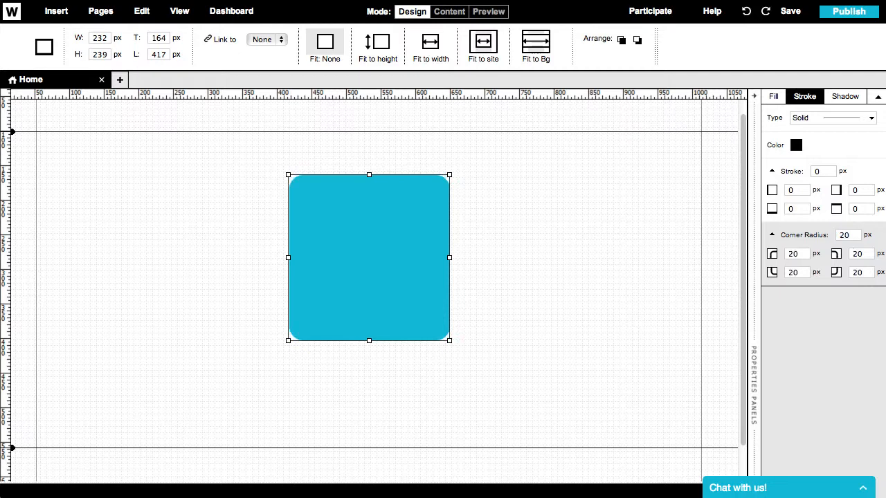
{"action": "double_click", "coordinate": [793, 254]}
{"action": "type", "text": "50"}
{"action": "key", "text": "Return"}
{"action": "double_click", "coordinate": [858, 272]}
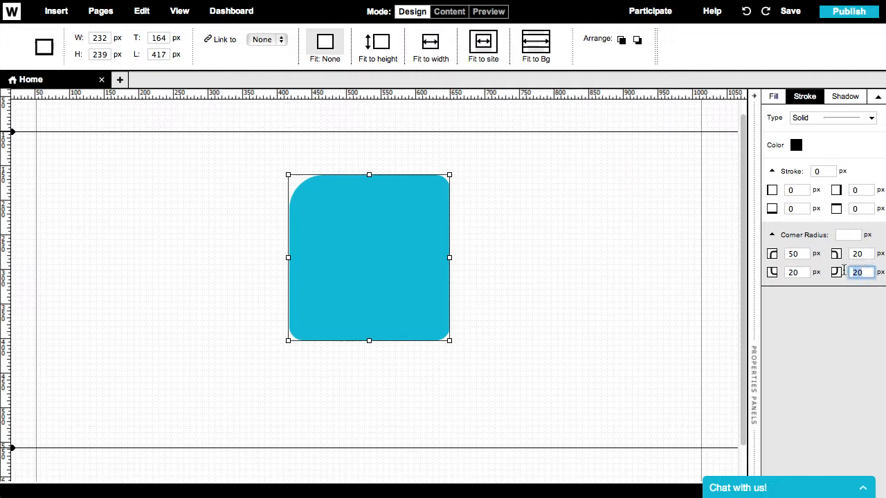
{"action": "type", "text": "0"}
{"action": "key", "text": "Return"}
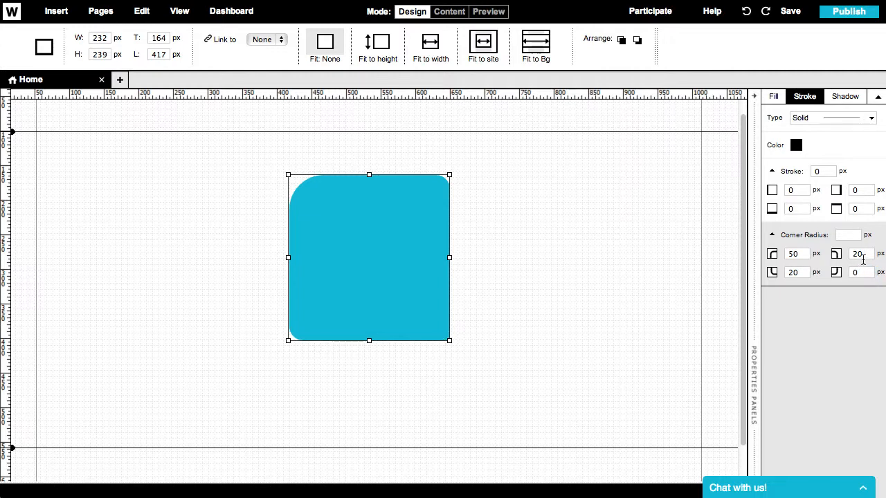
Set the top-right corner radius to 0, leaving only the left corners rounded
{"action": "double_click", "coordinate": [858, 254]}
{"action": "type", "text": "0"}
{"action": "key", "text": "Return"}
{"action": "left_click", "coordinate": [845, 96]}
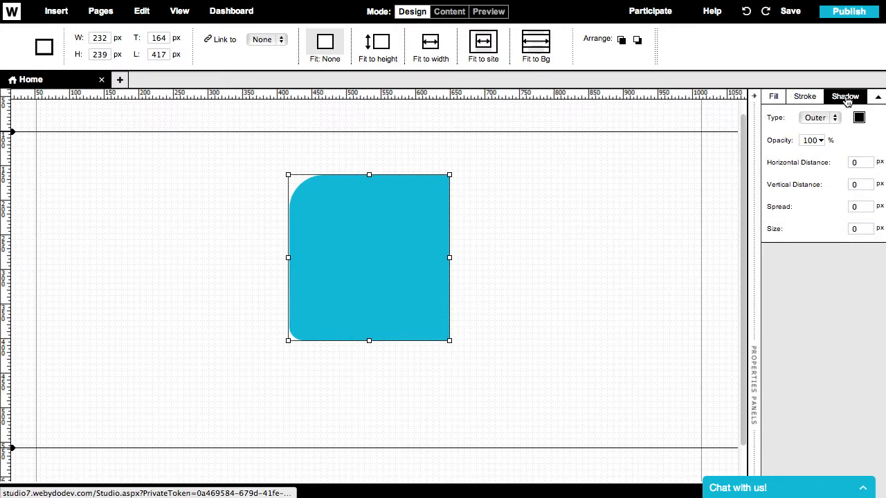
{"action": "left_click", "coordinate": [836, 119]}
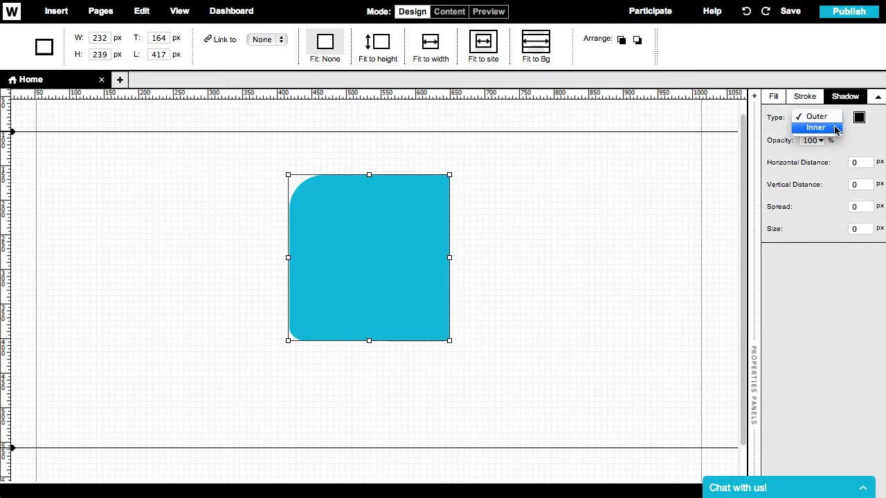
Review the outer shadow type and opacity, leaving them unchanged, and deselect the shape
{"action": "left_click", "coordinate": [836, 119]}
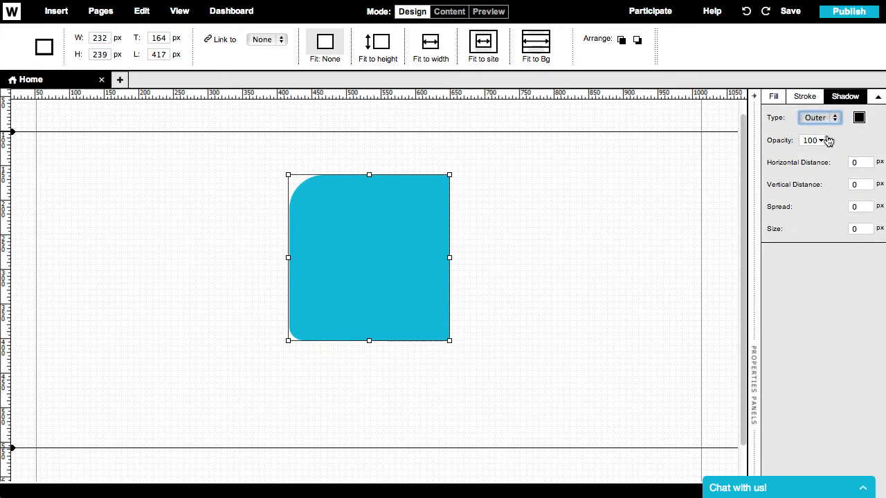
{"action": "left_click", "coordinate": [822, 140]}
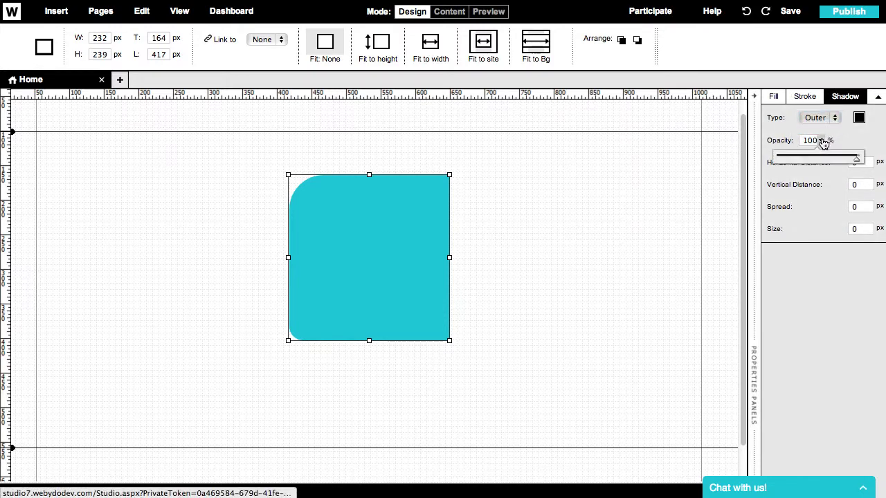
{"action": "left_click", "coordinate": [732, 184]}
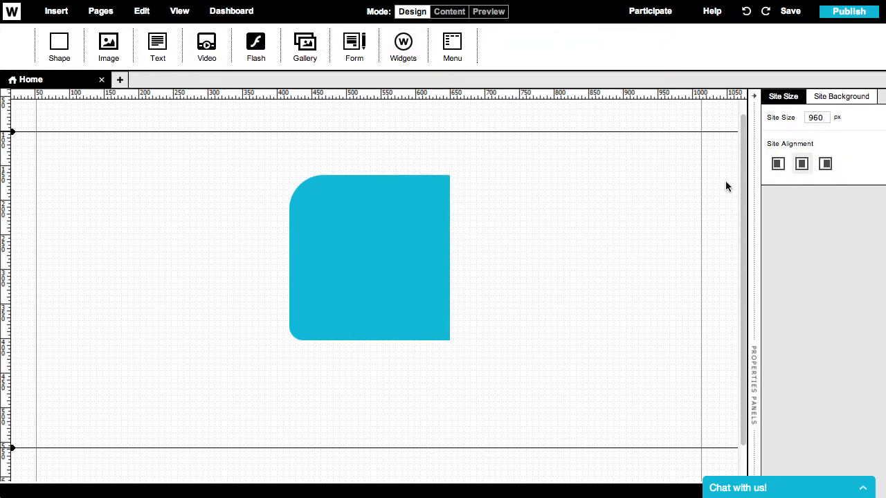
Widen the blue shape to 469 px and shift it left to about 317 px left, 159 px top
{"action": "left_click", "coordinate": [429, 251]}
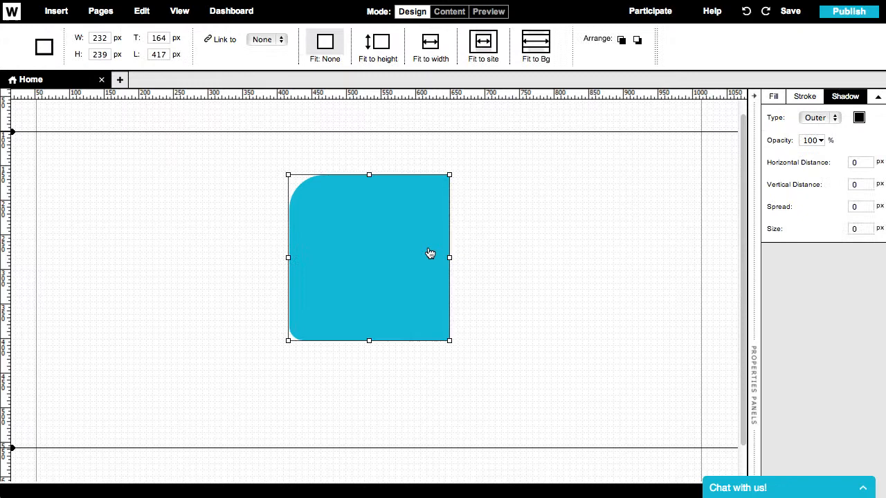
{"action": "left_click_drag", "start_coordinate": [450, 257], "coordinate": [615, 256]}
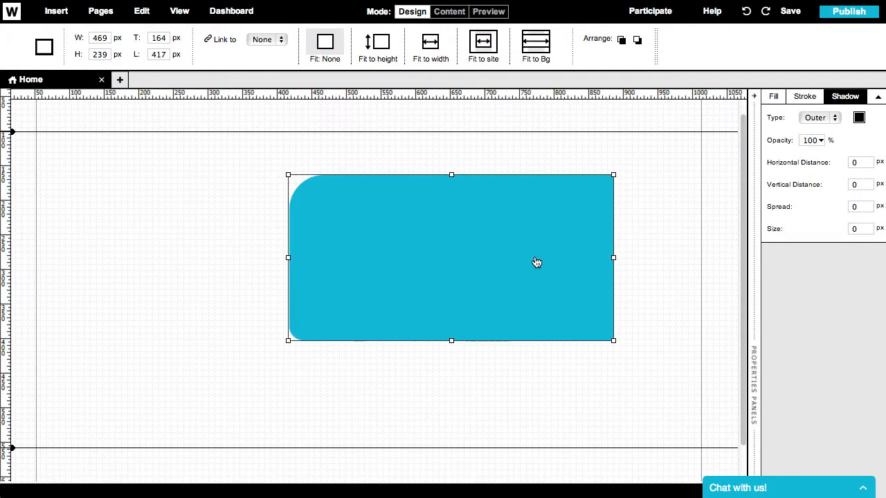
{"action": "left_click_drag", "start_coordinate": [536, 262], "coordinate": [468, 258]}
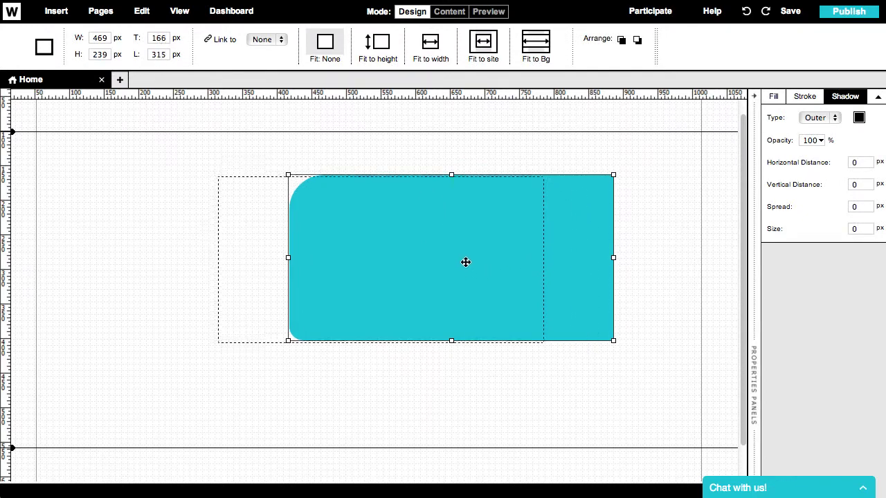
Review the shape's width, height, top and left values, then deselect it
{"action": "left_click", "coordinate": [99, 38]}
{"action": "left_click", "coordinate": [100, 55]}
{"action": "left_click", "coordinate": [158, 38]}
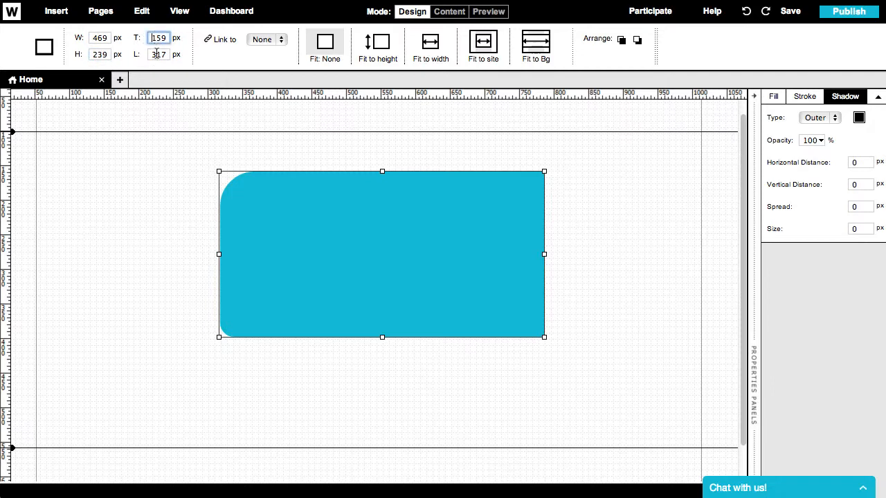
{"action": "left_click", "coordinate": [158, 55]}
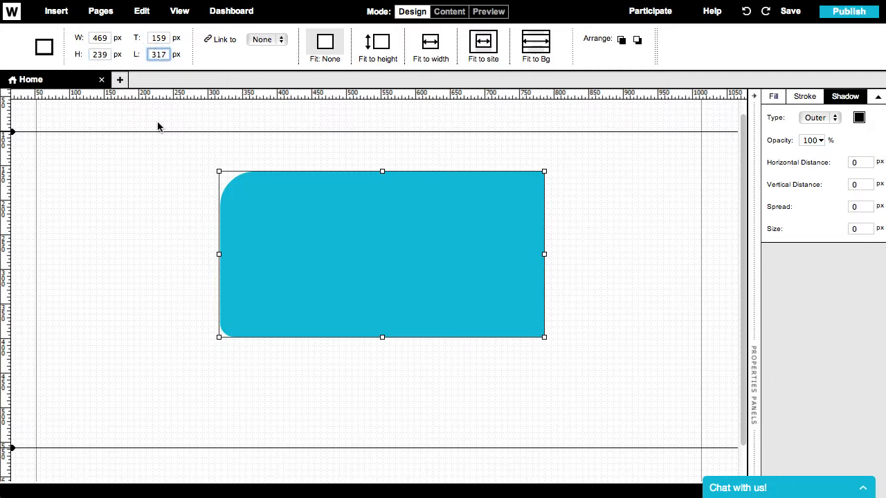
{"action": "left_click", "coordinate": [160, 171]}
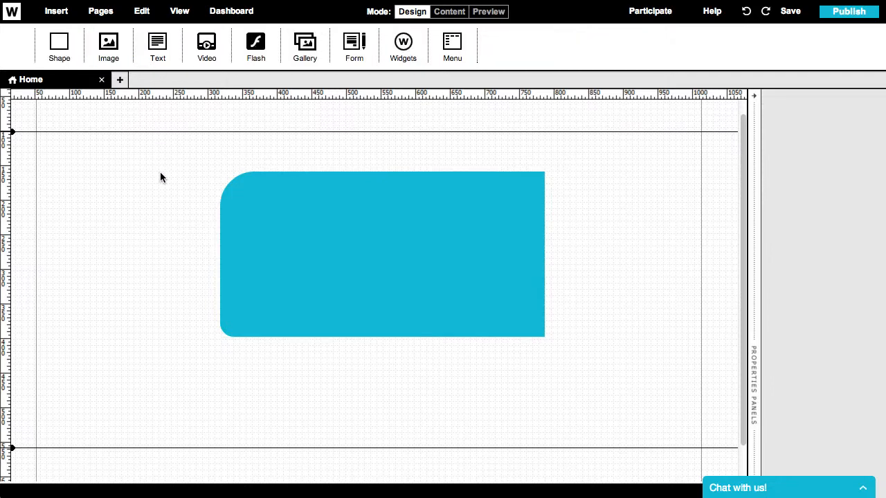
Link the blue shape to the site's Home page
{"action": "left_click", "coordinate": [261, 234]}
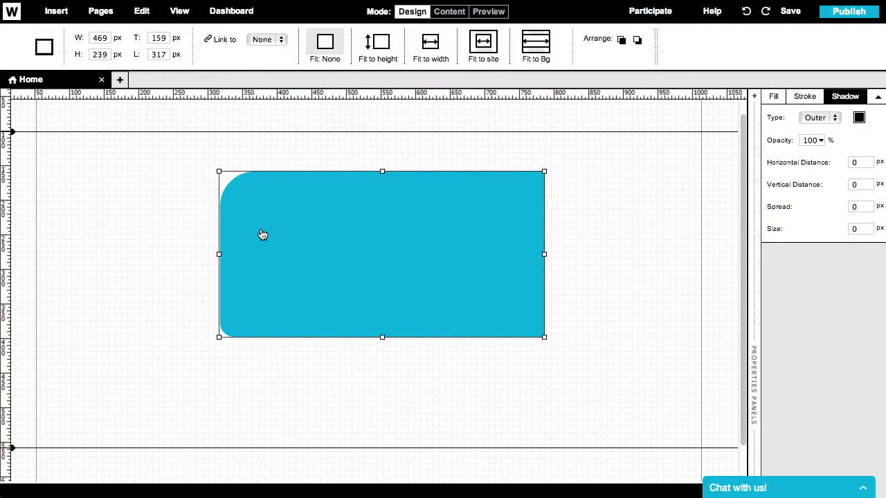
{"action": "left_click", "coordinate": [283, 41]}
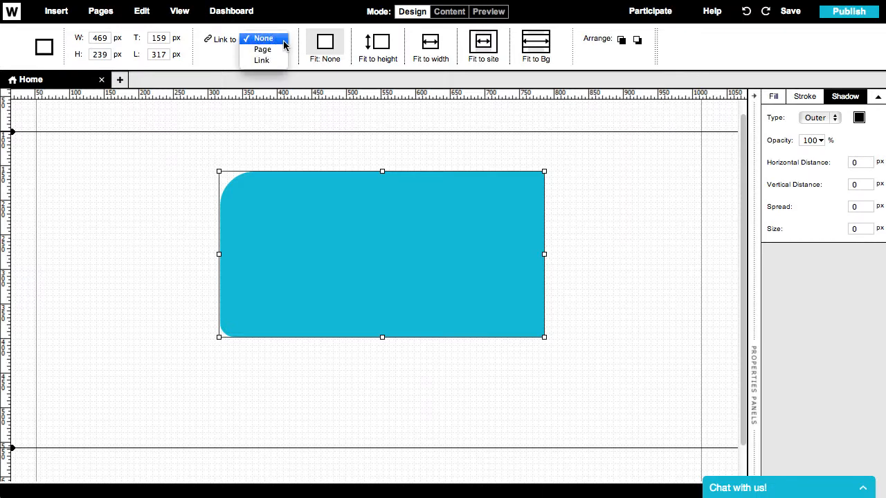
{"action": "left_click", "coordinate": [263, 49]}
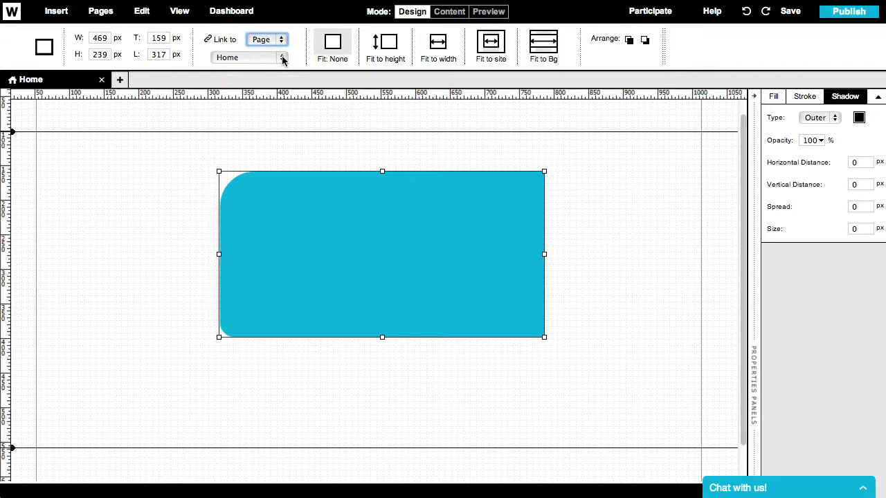
{"action": "left_click", "coordinate": [282, 58]}
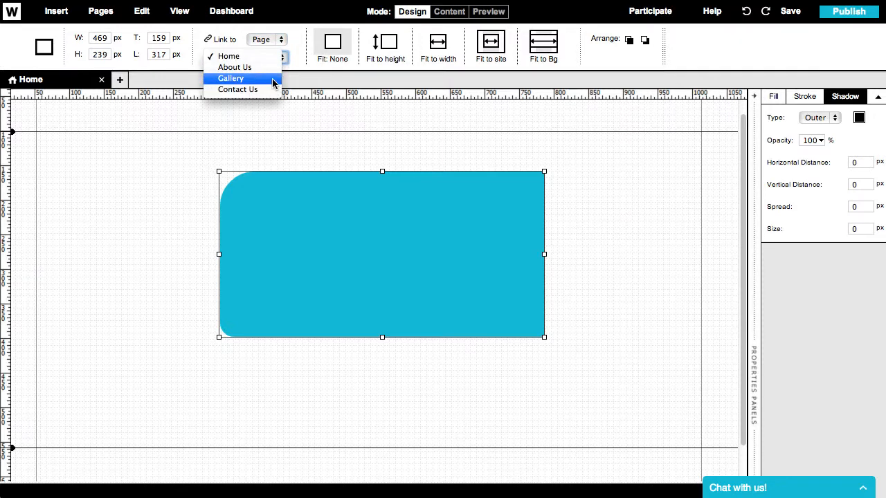
{"action": "left_click", "coordinate": [274, 56]}
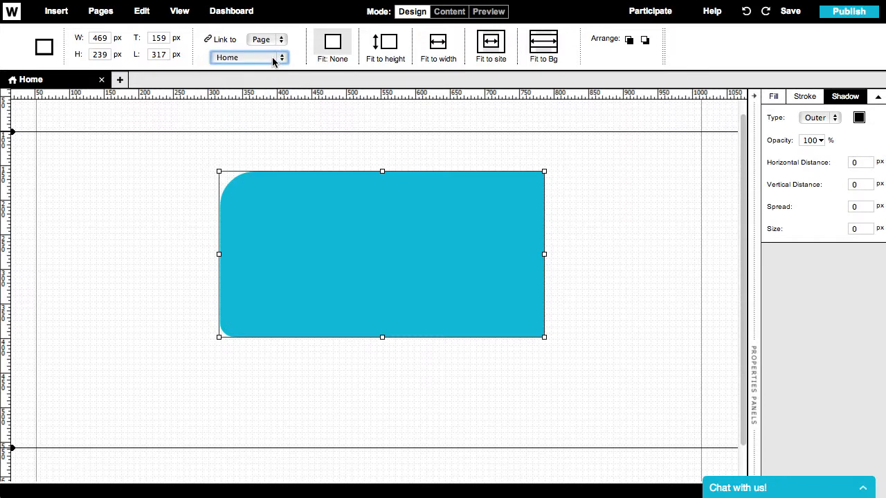
Switch the link type to an external web address, ready to enter the URL
{"action": "left_click", "coordinate": [281, 40]}
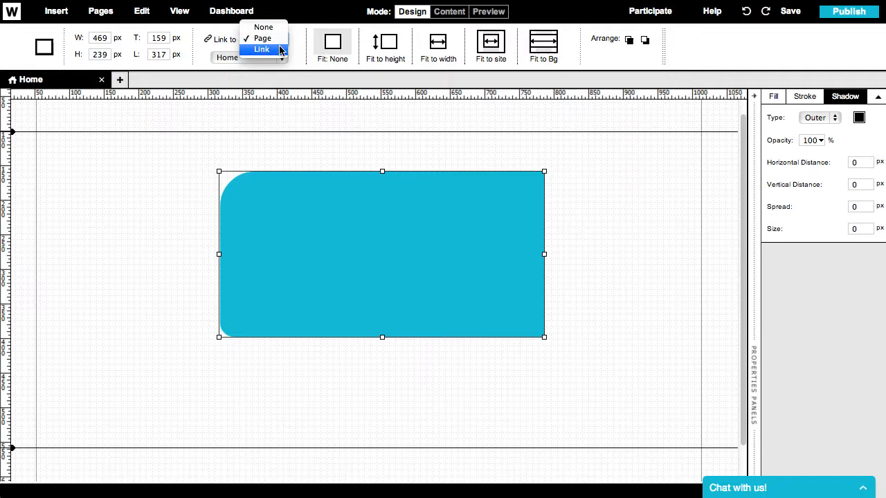
{"action": "left_click", "coordinate": [280, 51]}
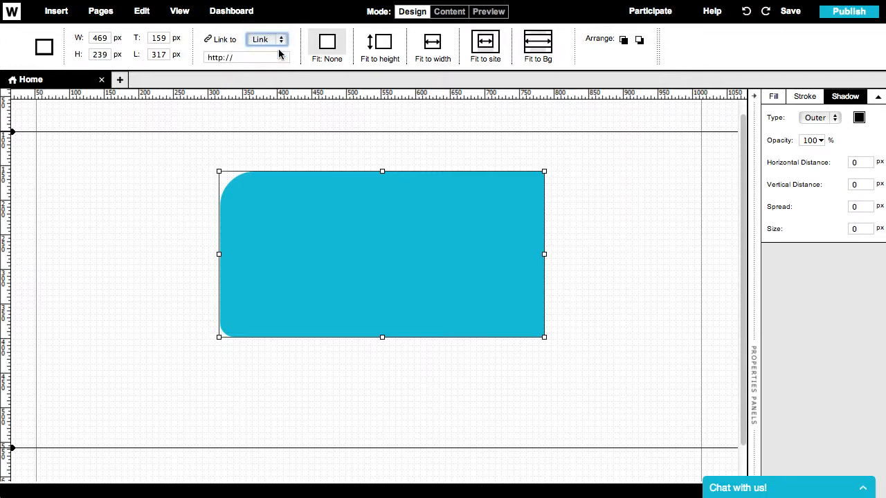
{"action": "left_click", "coordinate": [278, 57]}
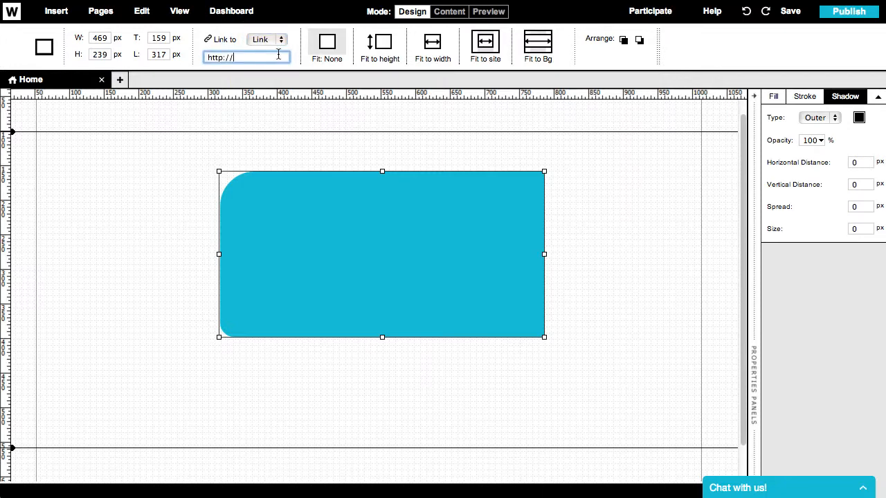
Try Fit to height, width, site and Bg in turn, then return the shape to Fit: None
{"action": "key", "text": "Escape"}
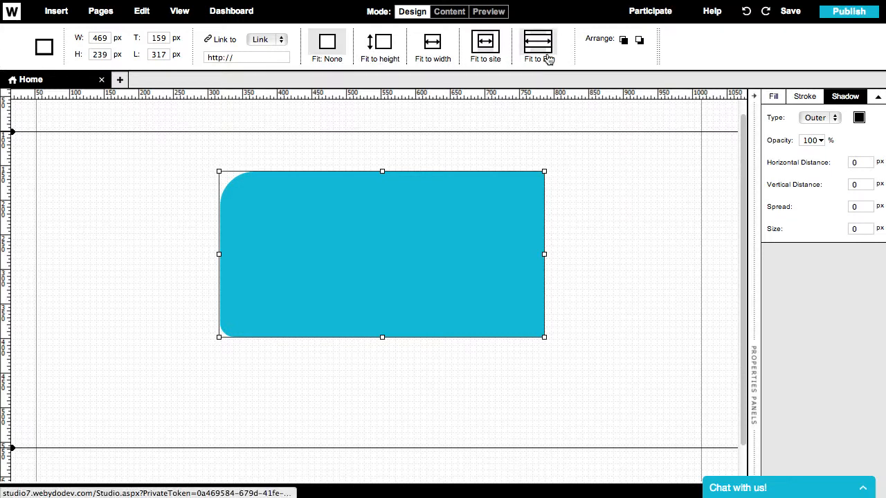
{"action": "left_click", "coordinate": [379, 54]}
{"action": "left_click", "coordinate": [433, 49]}
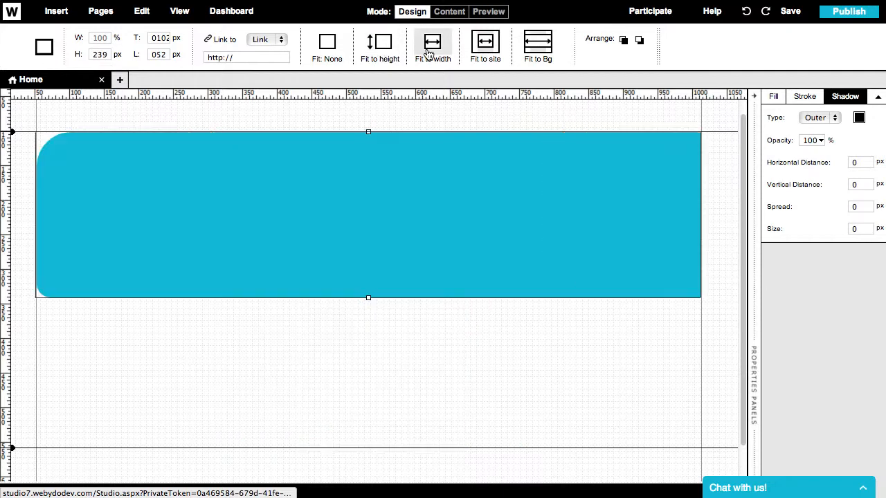
{"action": "left_click", "coordinate": [485, 48]}
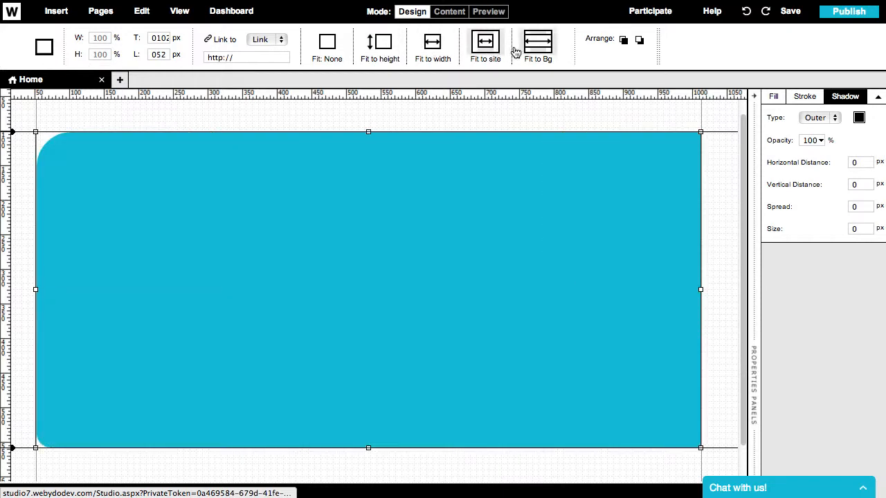
{"action": "left_click", "coordinate": [537, 48]}
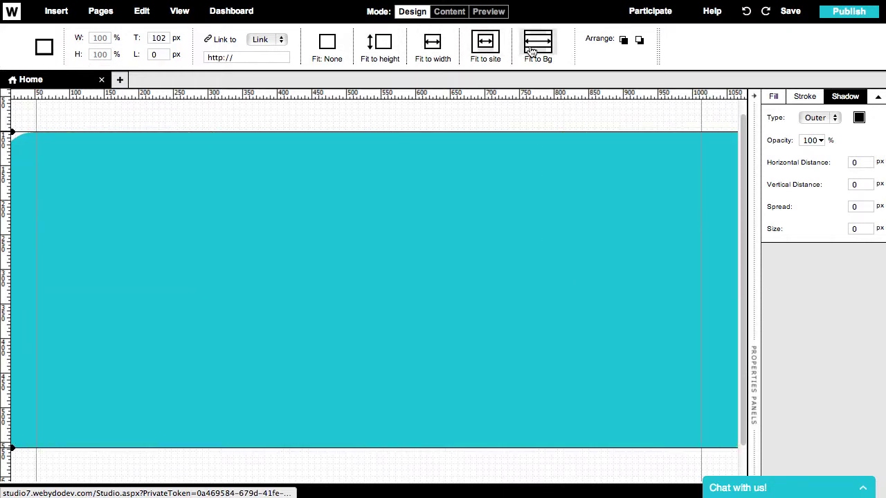
{"action": "left_click", "coordinate": [327, 44]}
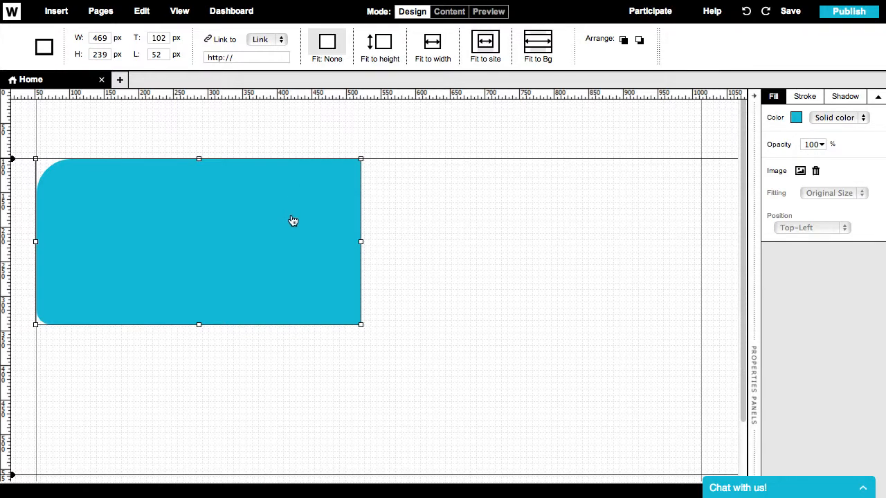
Square the corners, move the rectangle to the page top and fit it to full width as a header band
{"action": "left_click", "coordinate": [804, 96]}
{"action": "left_click", "coordinate": [847, 204]}
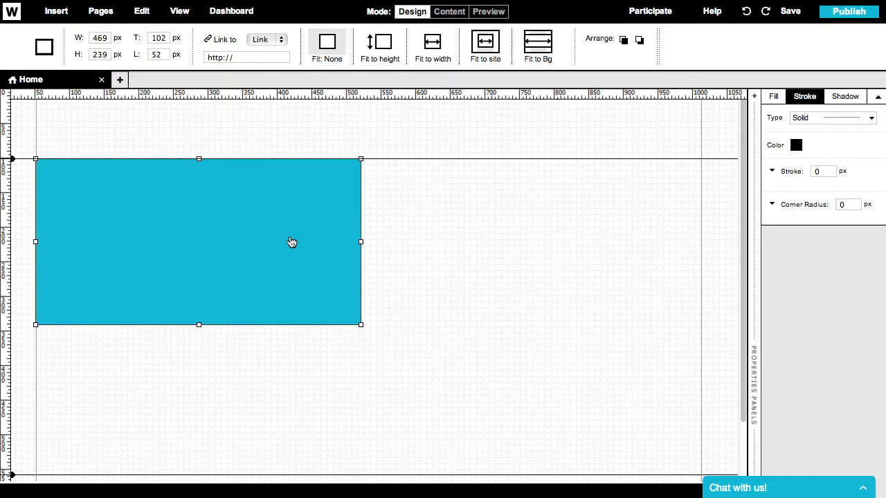
{"action": "left_click_drag", "start_coordinate": [291, 242], "coordinate": [407, 127]}
{"action": "left_click", "coordinate": [432, 47]}
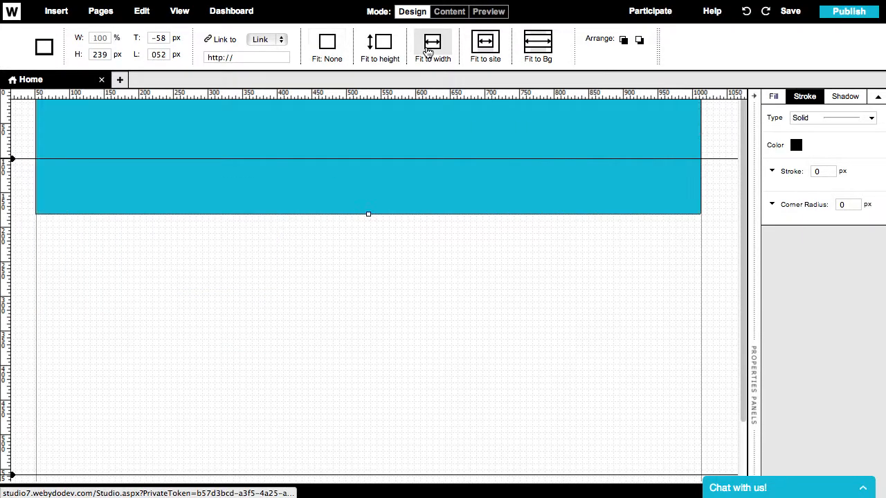
{"action": "left_click", "coordinate": [524, 311]}
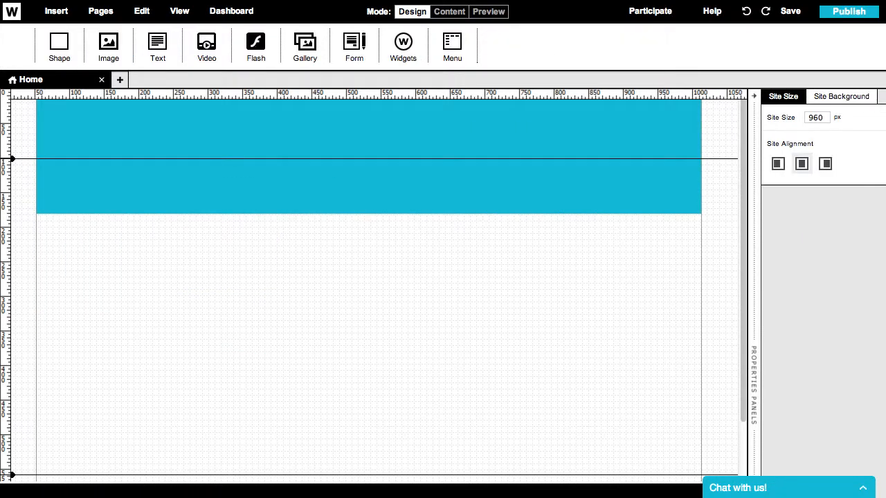